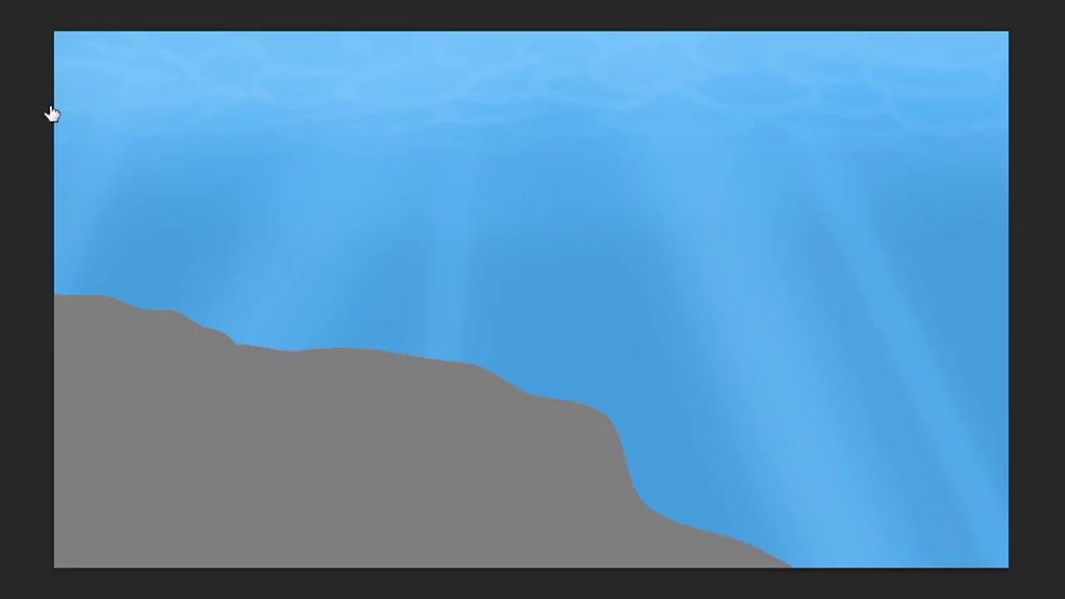
# - Paint dark grainy brown texture over the upper-left, middle and lower parts of the rock
pyautogui.moveTo(108, 378)
pyautogui.mouseDown()
pyautogui.moveTo(238, 354)
pyautogui.moveTo(266, 391)
pyautogui.mouseUp()
pyautogui.moveTo(240, 329)
pyautogui.mouseDown()
pyautogui.moveTo(394, 497)
pyautogui.moveTo(563, 399)
pyautogui.moveTo(190, 471)
pyautogui.moveTo(600, 573)
pyautogui.mouseUp()
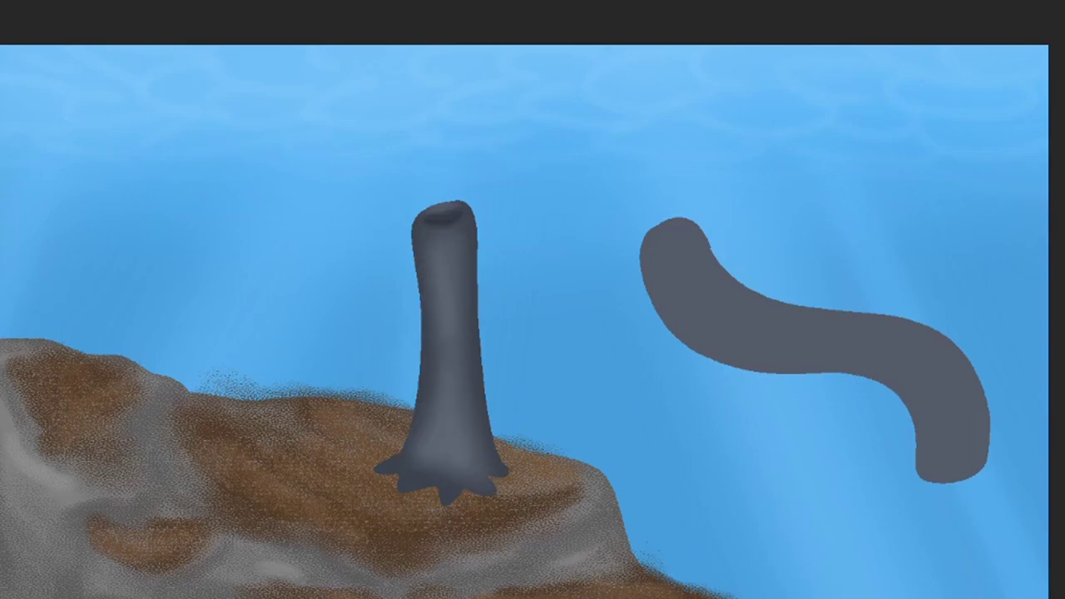
# - Try and undo a stalk highlight, then bury the creature's feet in speckled brown sediment
pyautogui.moveTo(441, 441)
pyautogui.mouseDown()
pyautogui.moveTo(441, 361)
pyautogui.moveTo(435, 466)
pyautogui.moveTo(438, 250)
pyautogui.mouseUp()
pyautogui.hotkey('ctrl', 'z')
pyautogui.moveTo(371, 511); pyautogui.dragTo(578, 527)
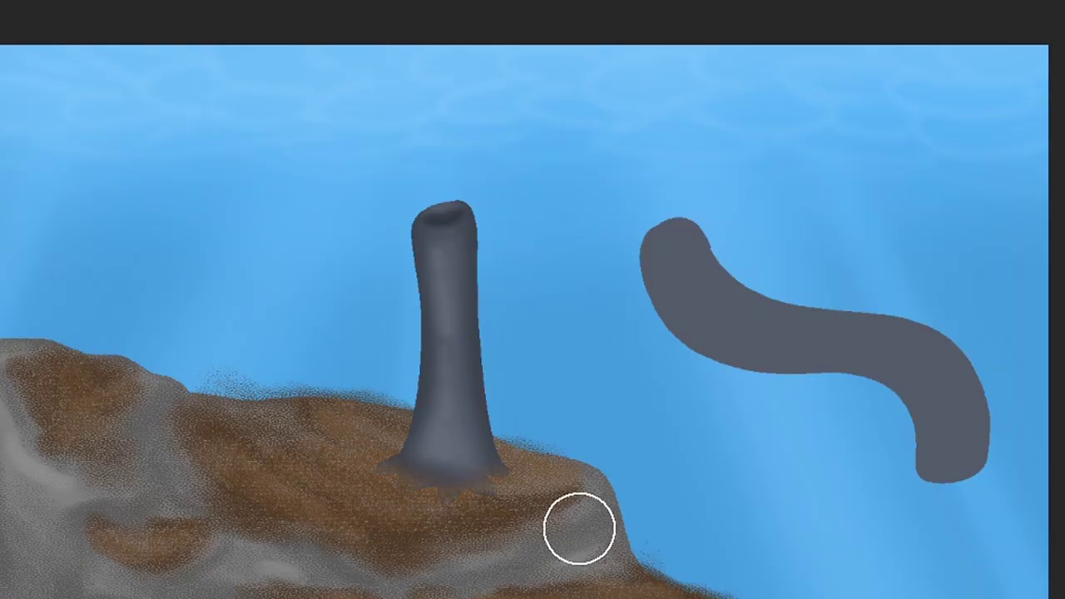